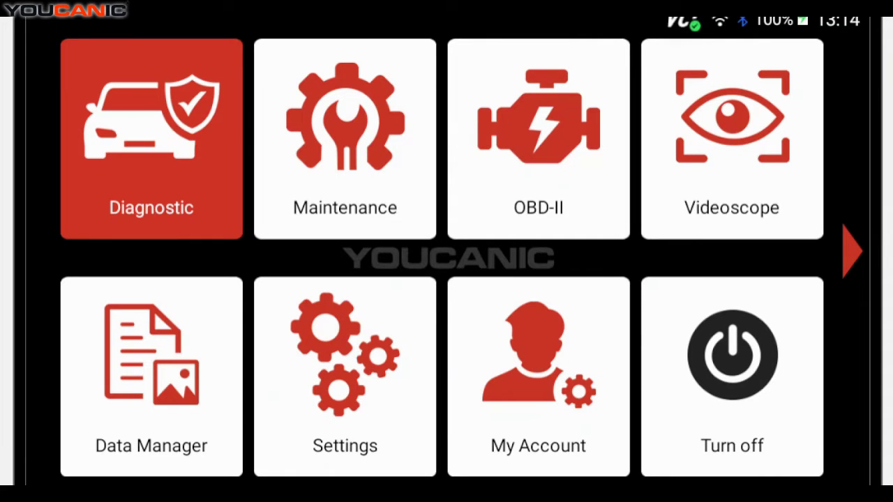
# Choose Audi and browse the manual model list from A1/S1 2011 to e-tron GT USA/CAN 2021.
pyautogui.click(137, 110)
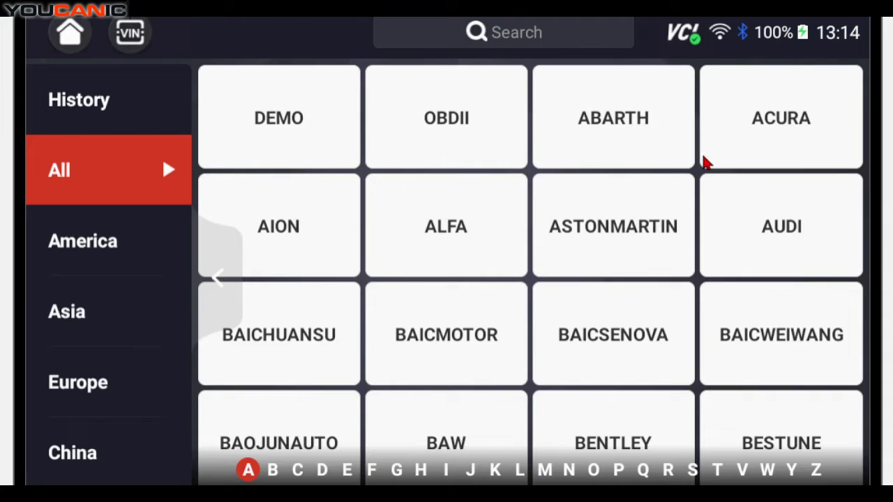
pyautogui.click(784, 216)
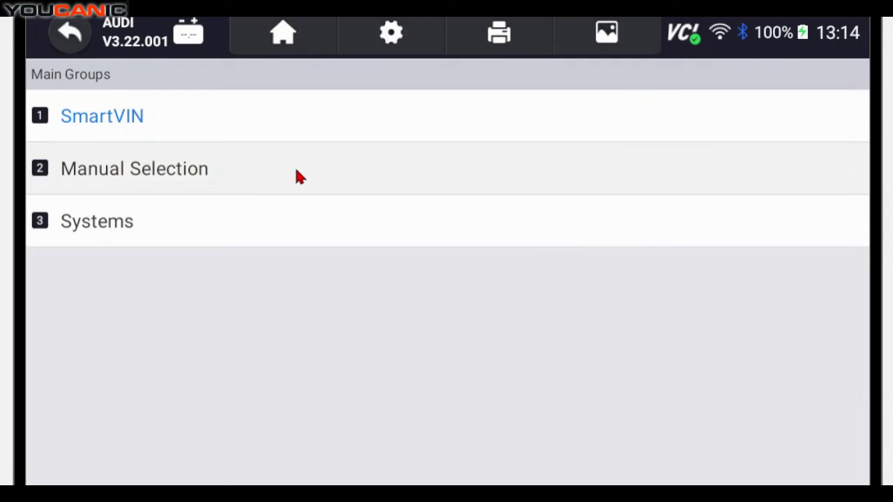
pyautogui.click(157, 173)
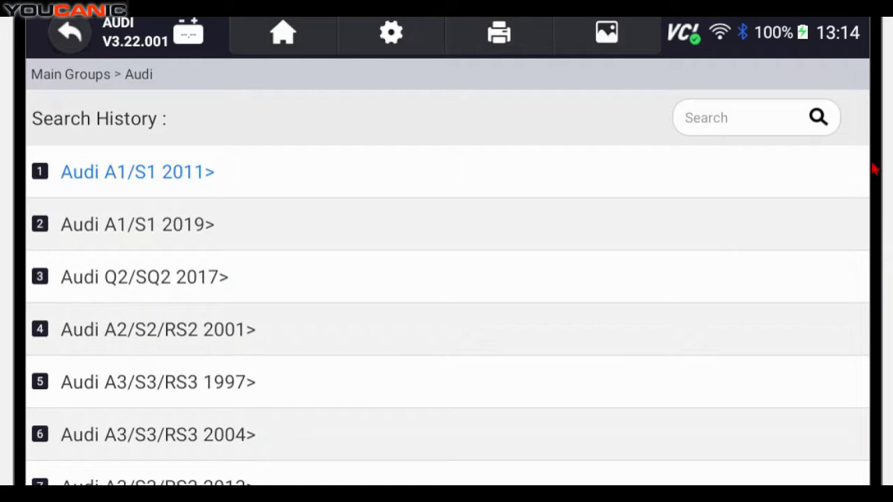
pyautogui.scroll(-10, 767, 255)
pyautogui.scroll(-20, 355, 300)
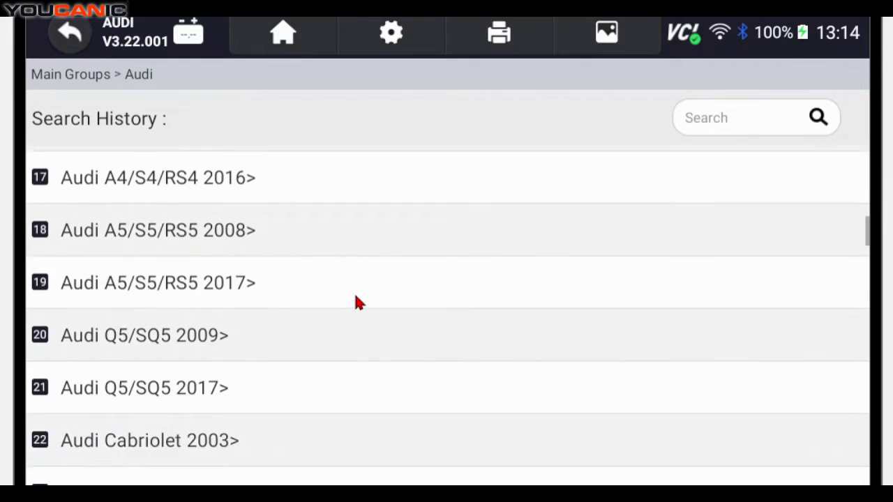
pyautogui.scroll(-20, 355, 298)
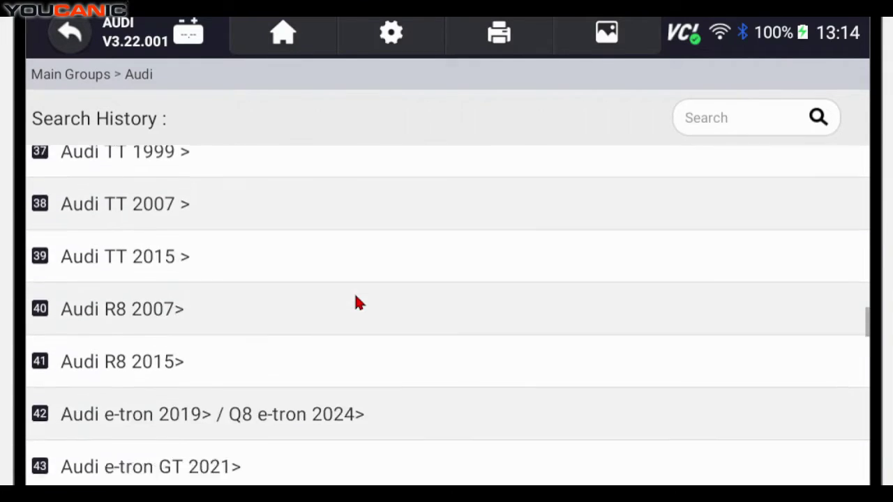
pyautogui.scroll(-20, 373, 326)
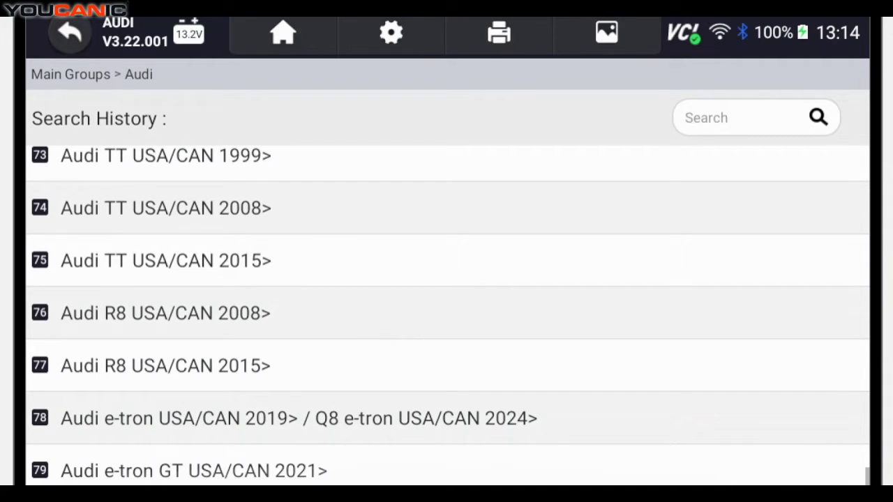
# Identify the car via SmartVIN as Audi Q7/SQ7 USA/CAN with the CJWD 3.0 TFSI 235 kW engine.
pyautogui.press('Escape')
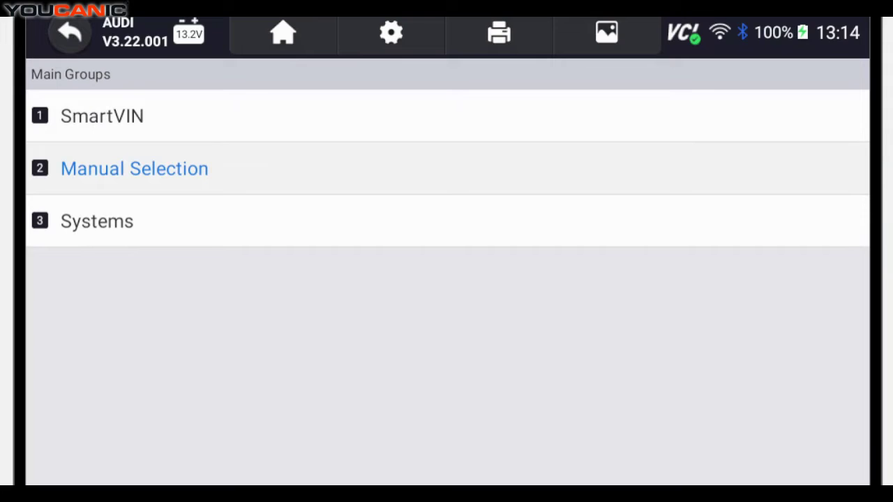
pyautogui.click(78, 118)
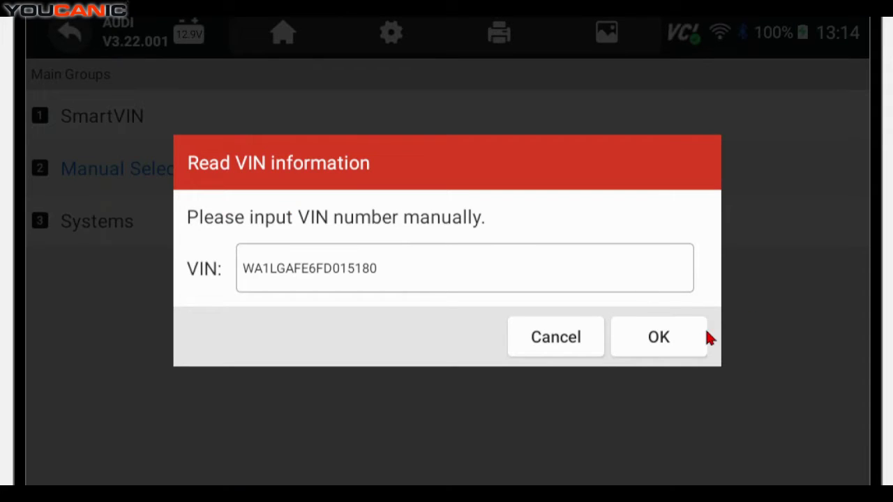
pyautogui.click(694, 351)
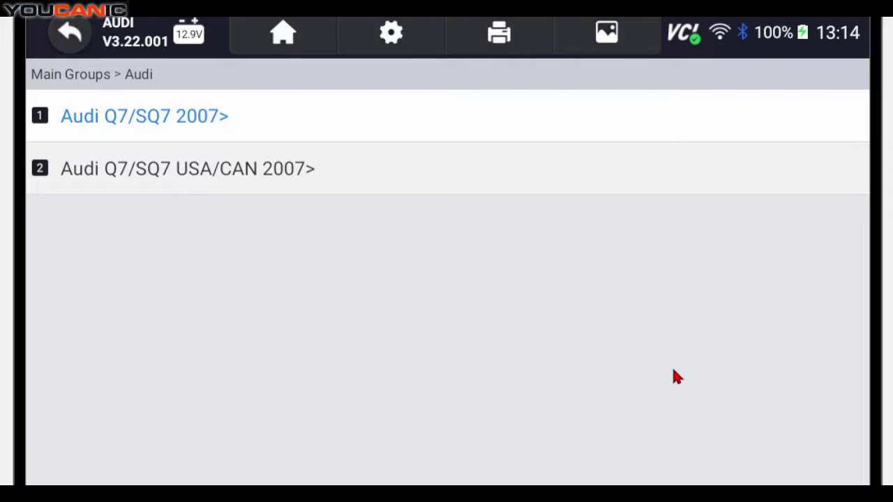
pyautogui.click(284, 174)
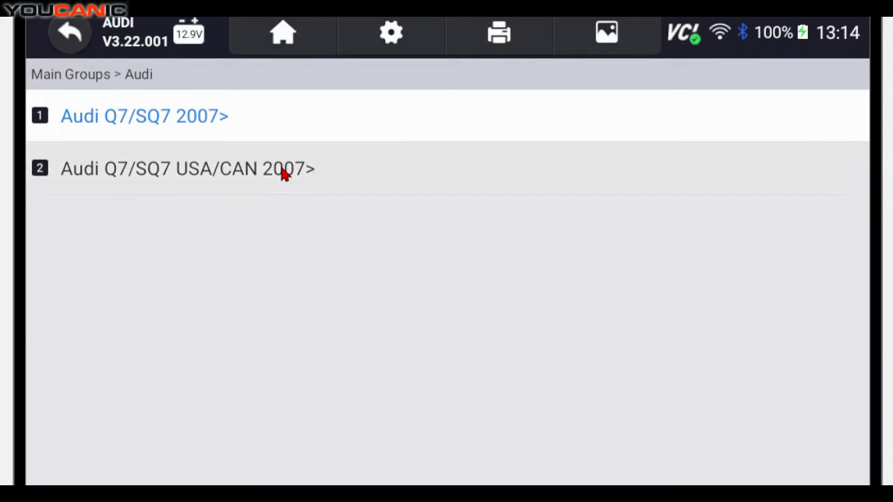
pyautogui.click(179, 335)
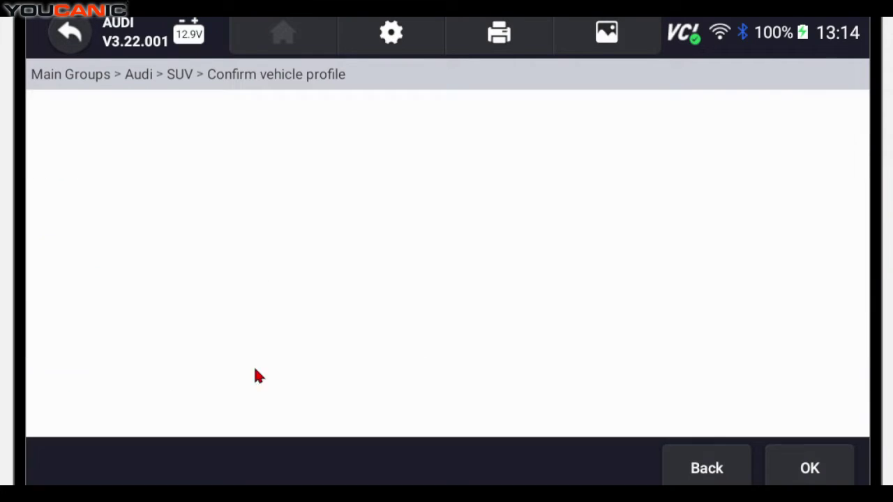
pyautogui.click(813, 477)
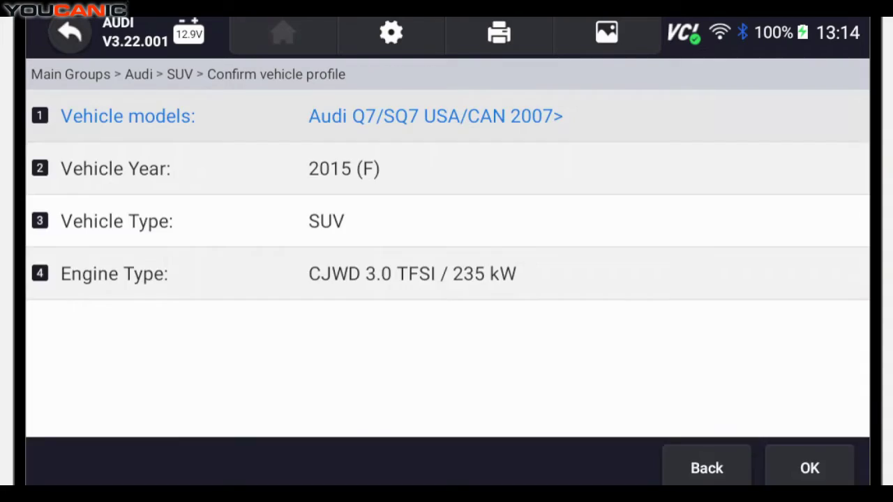
# Start Diagnosis and open 09-Cent. Elect. Control system from the Control Modules list.
pyautogui.click(136, 118)
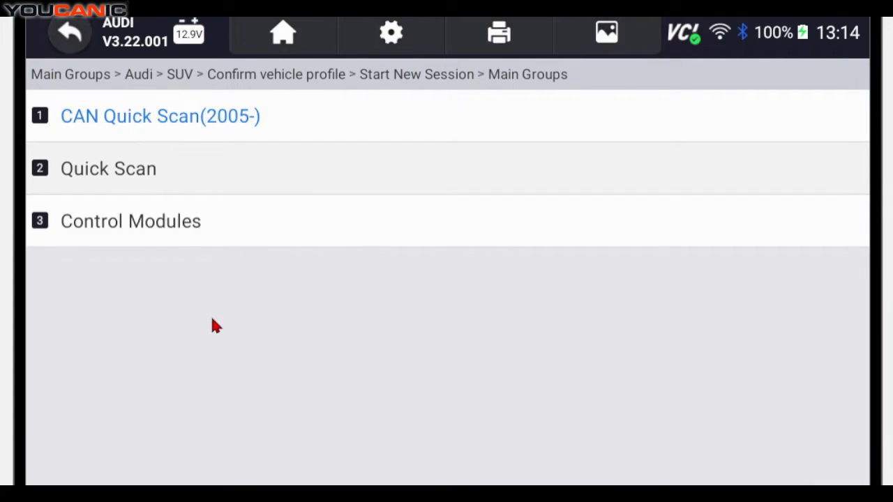
pyautogui.click(138, 241)
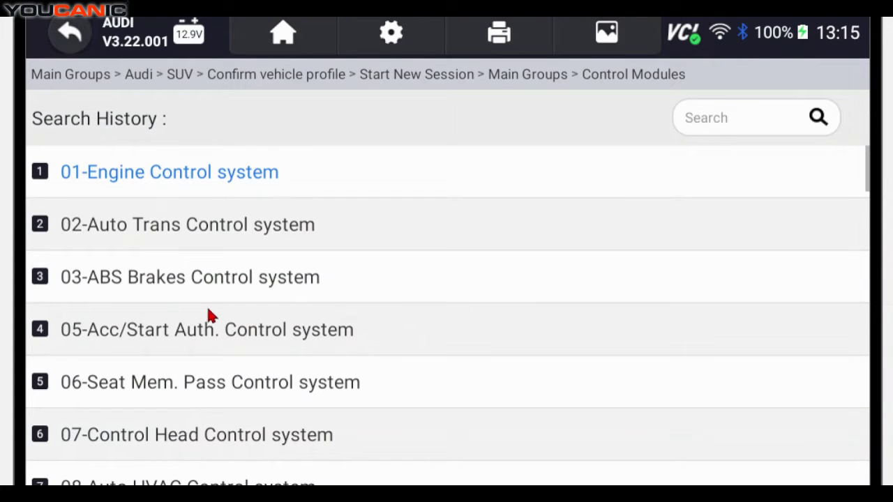
pyautogui.scroll(-3, 208, 311)
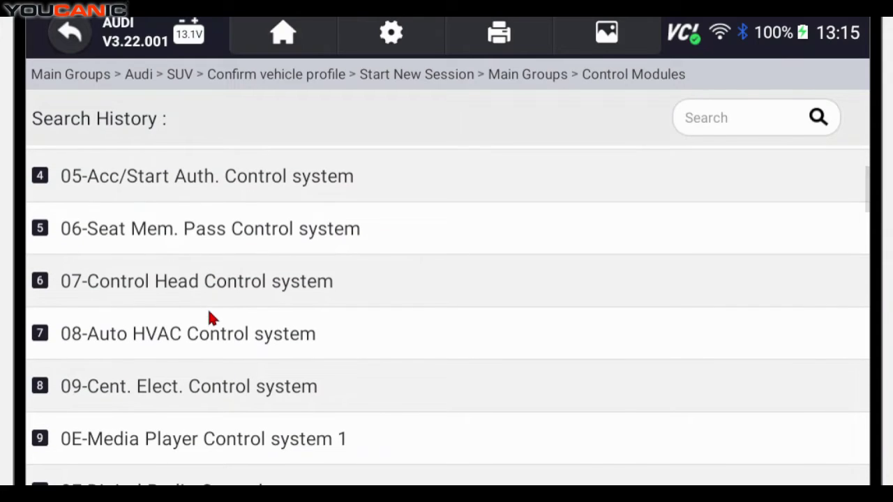
pyautogui.click(117, 393)
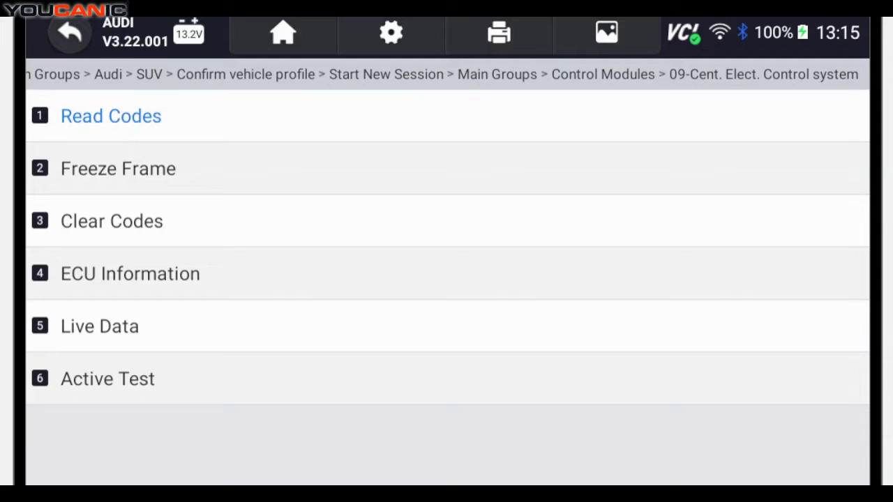
# Read the 09 module's codes (no fault found), then erase its codes and freeze data.
pyautogui.click(200, 139)
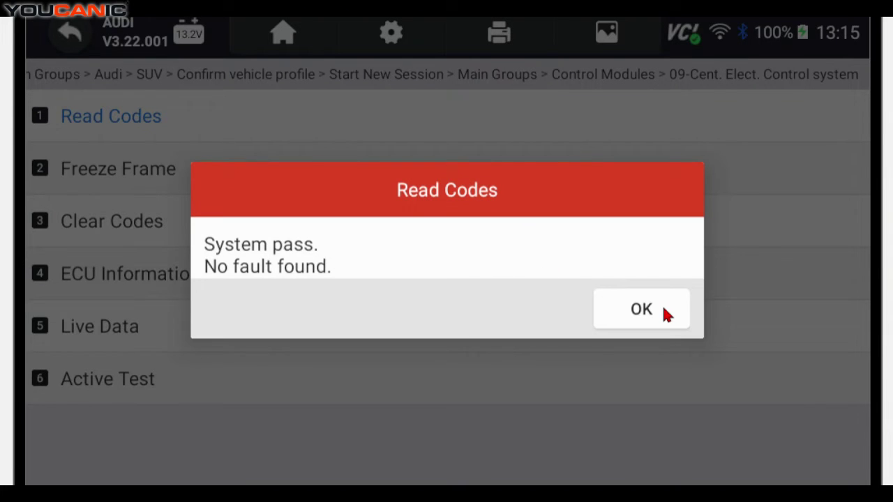
pyautogui.click(661, 311)
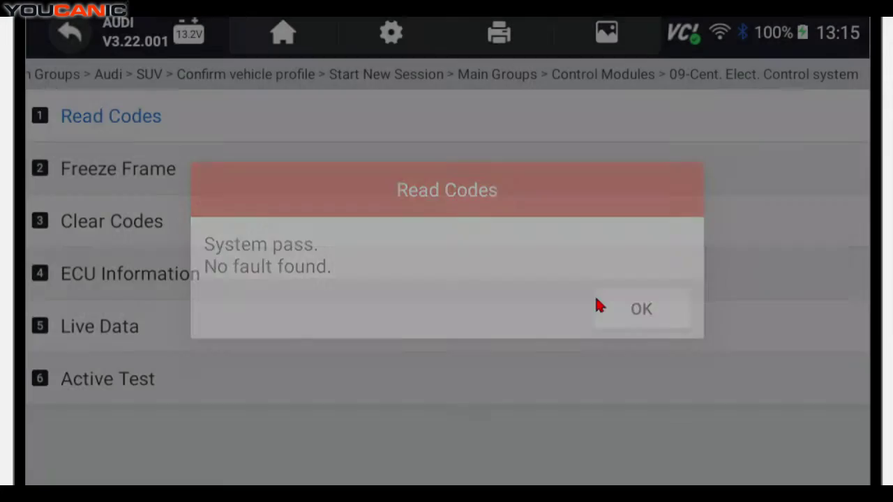
pyautogui.click(147, 230)
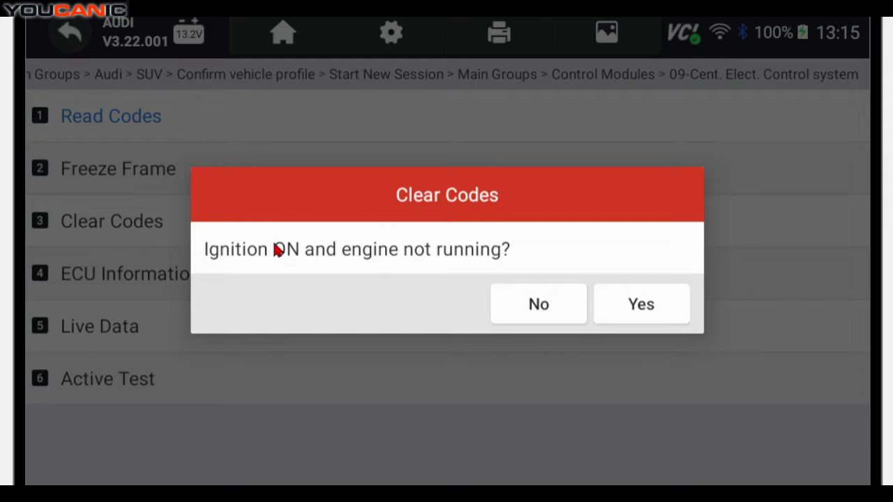
pyautogui.click(641, 308)
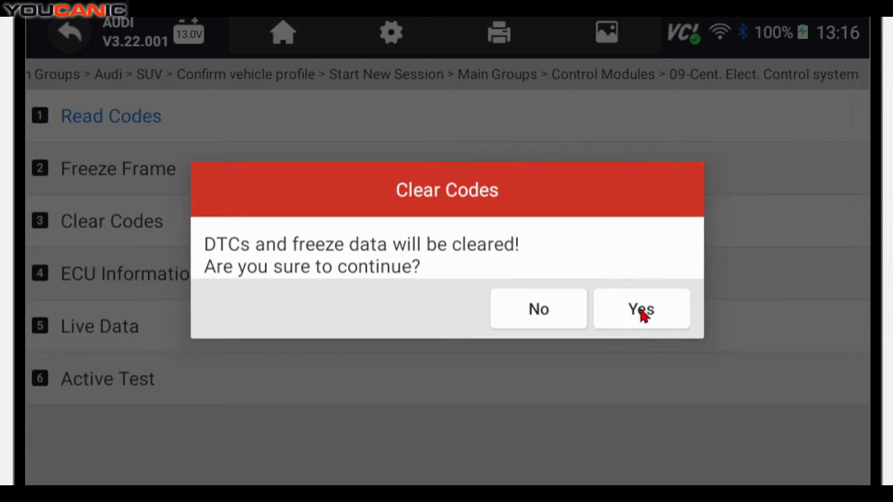
pyautogui.click(641, 312)
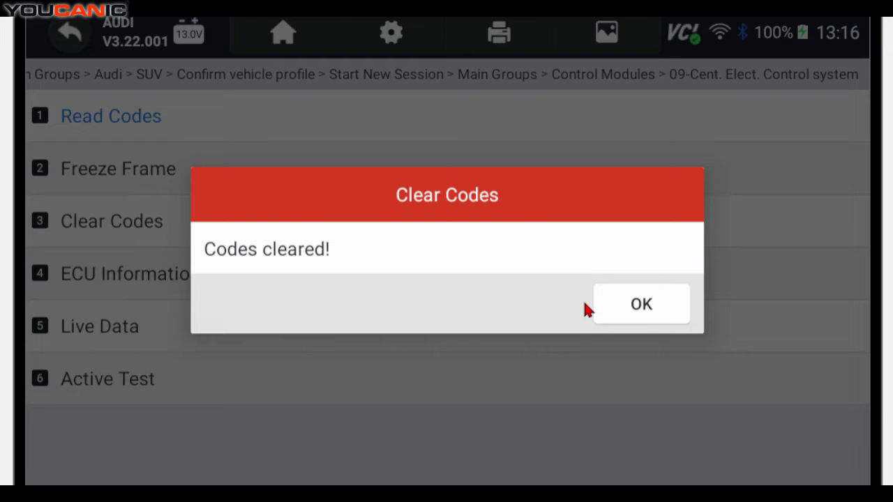
pyautogui.click(646, 314)
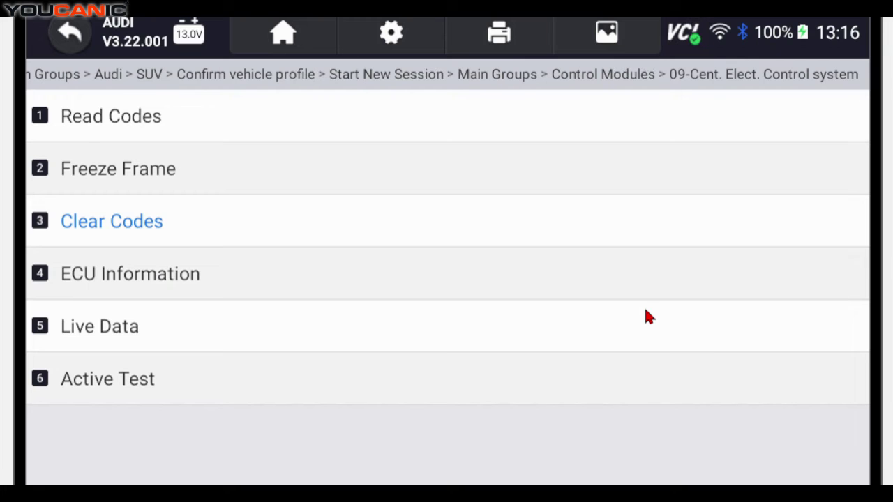
pyautogui.click(132, 279)
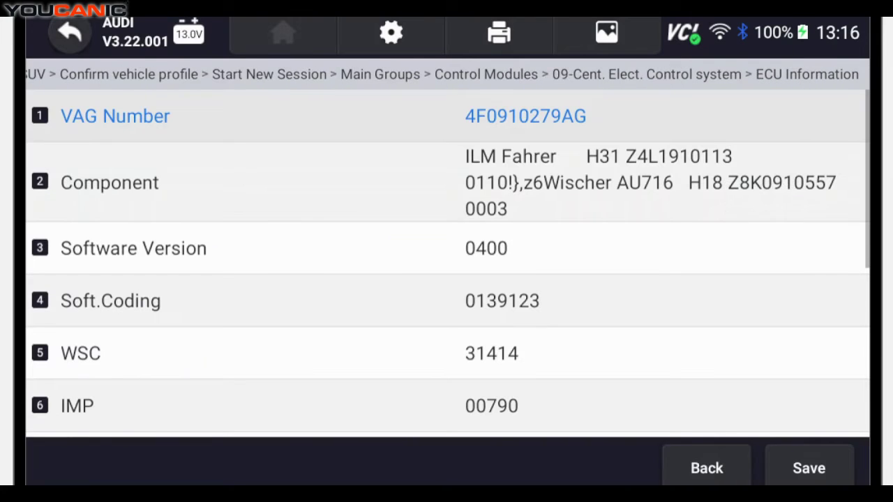
pyautogui.scroll(-5, 464, 190)
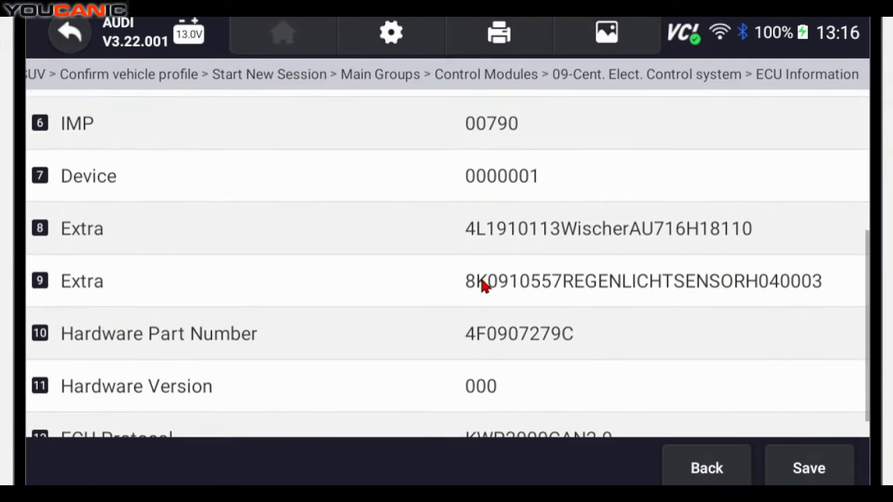
pyautogui.scroll(-1, 484, 286)
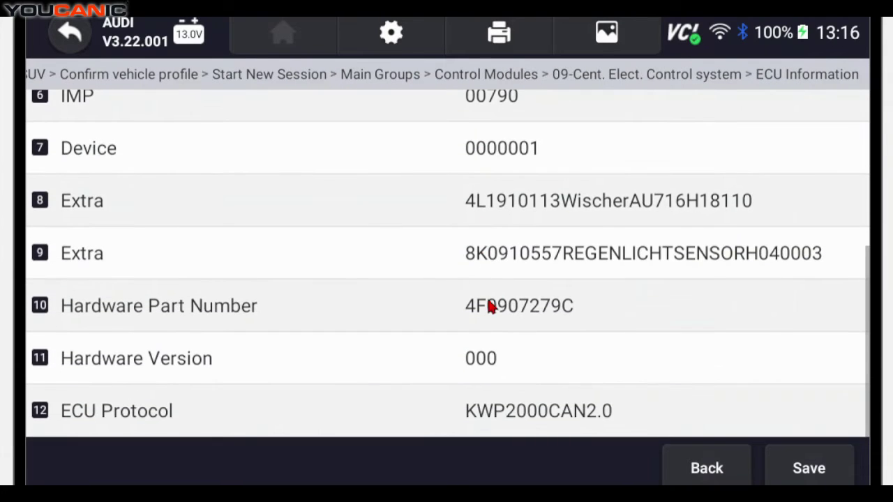
pyautogui.click(68, 37)
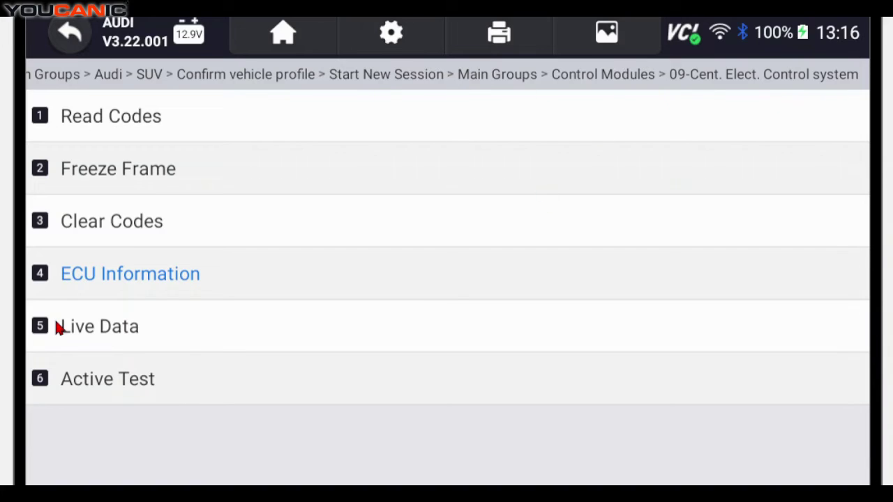
# Select all 70 channels in the module's Live Data custom list.
pyautogui.click(108, 333)
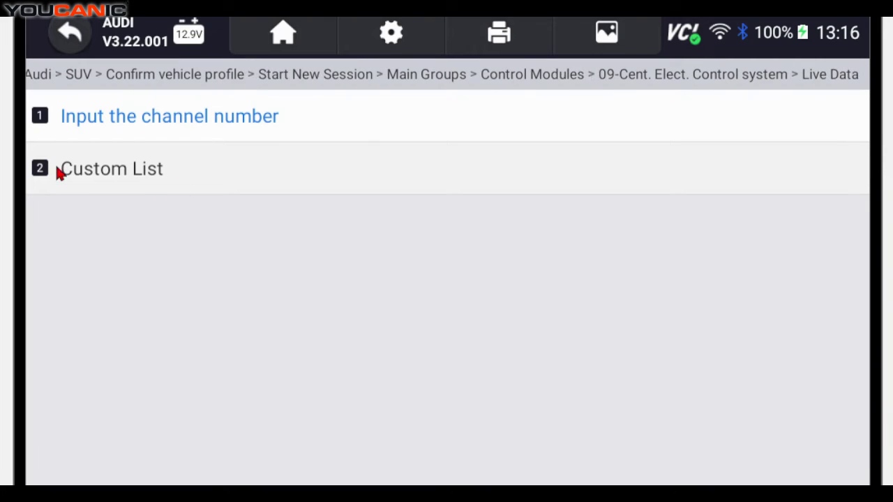
pyautogui.click(149, 177)
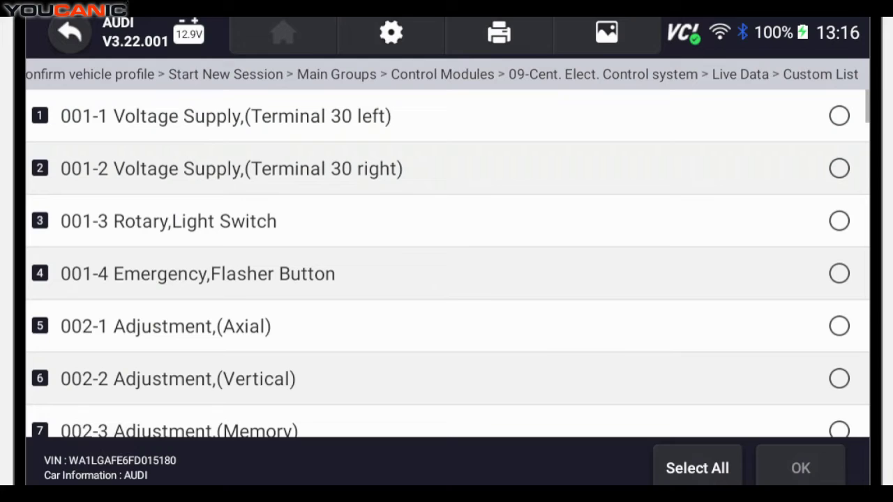
pyautogui.scroll(-5, 383, 238)
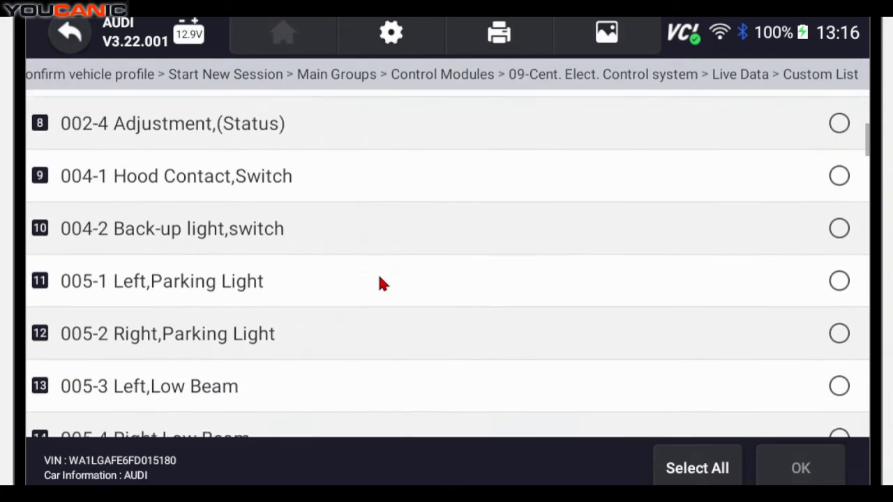
pyautogui.scroll(-8, 380, 279)
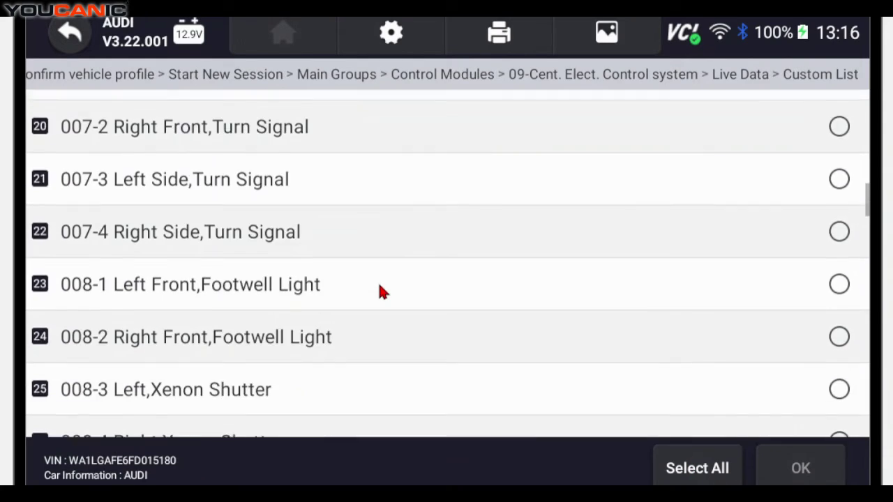
pyautogui.scroll(-8, 380, 292)
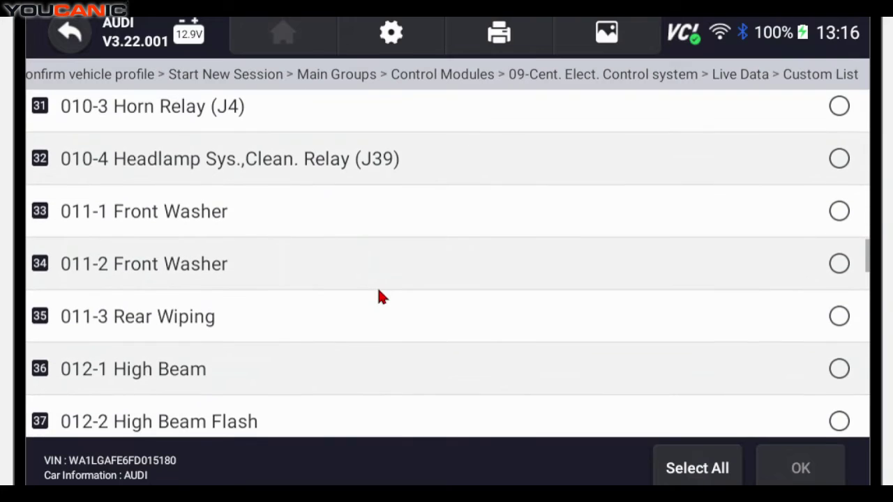
pyautogui.scroll(-8, 380, 297)
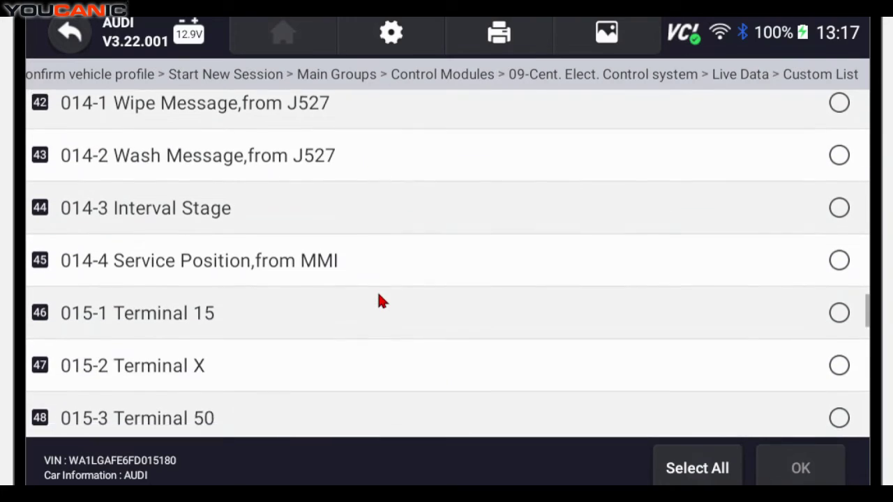
pyautogui.scroll(-7, 380, 300)
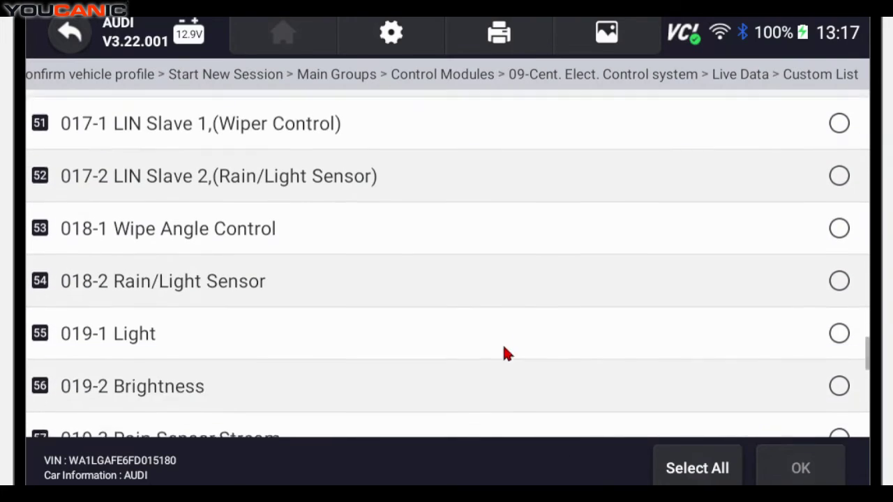
pyautogui.scroll(-10, 506, 354)
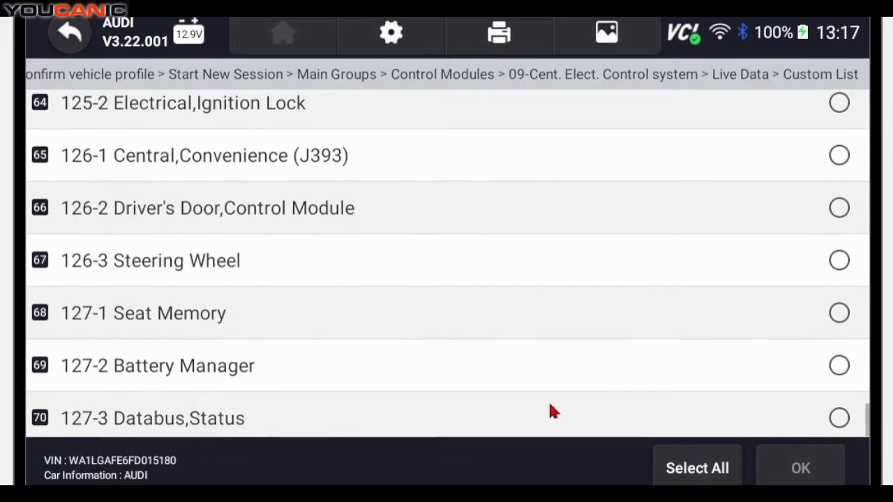
pyautogui.scroll(-1, 550, 412)
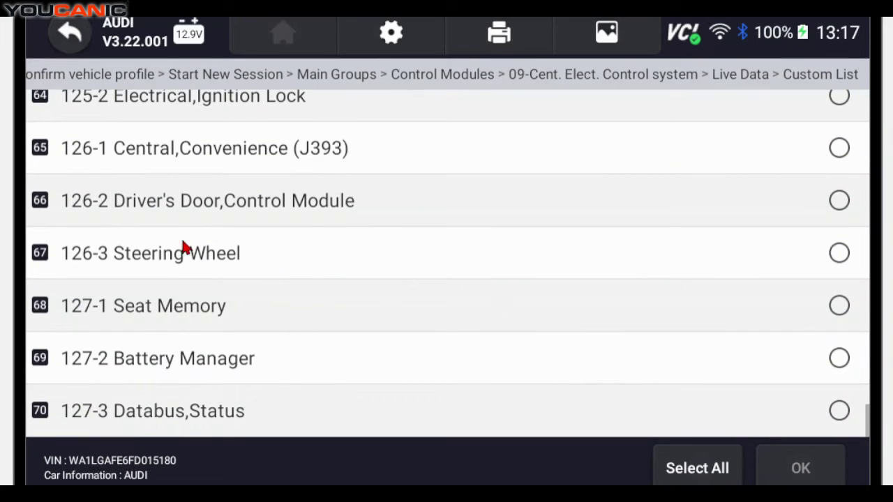
pyautogui.click(691, 472)
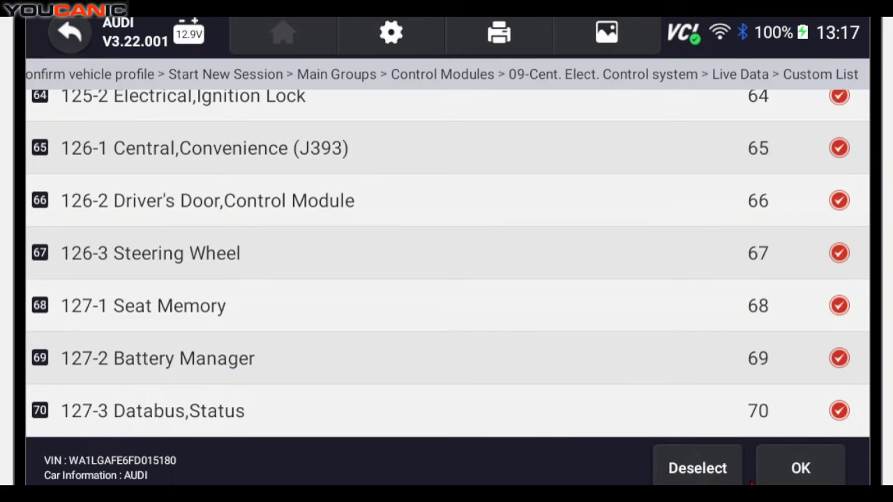
# Review live readings for the chosen channels, such as 12.300 V supply and headlamps OFF.
pyautogui.click(801, 469)
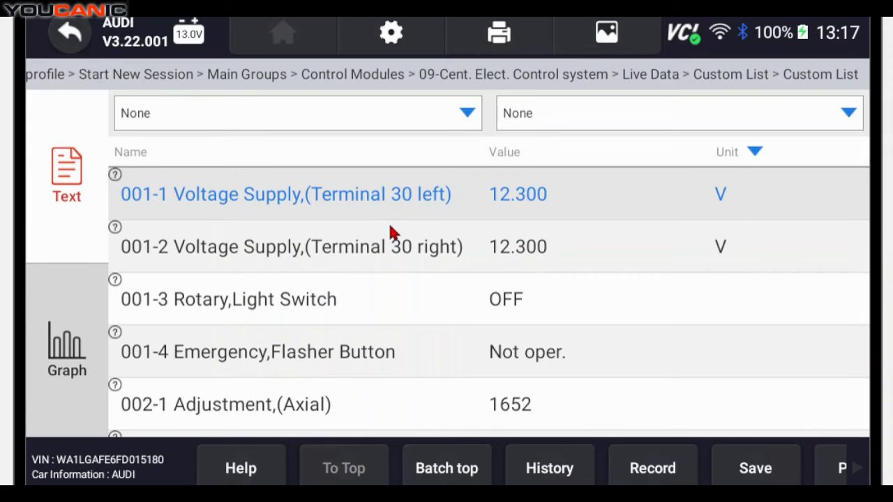
pyautogui.scroll(-7, 462, 268)
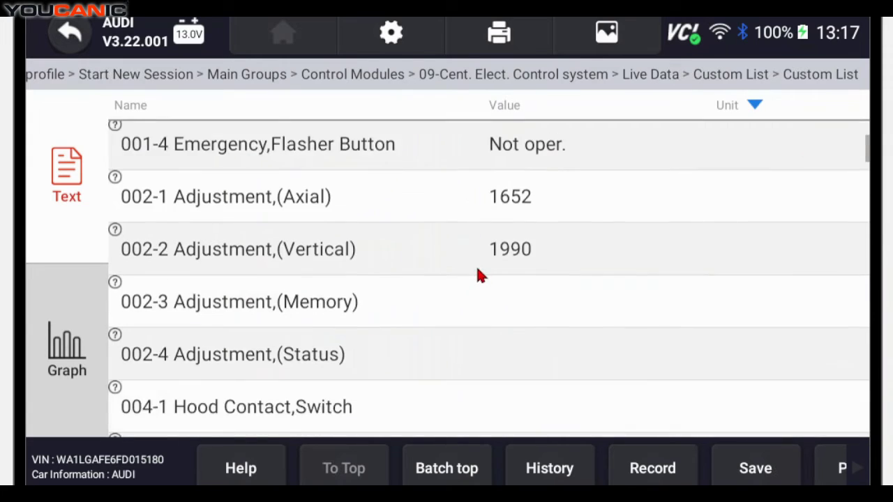
pyautogui.scroll(-6, 479, 276)
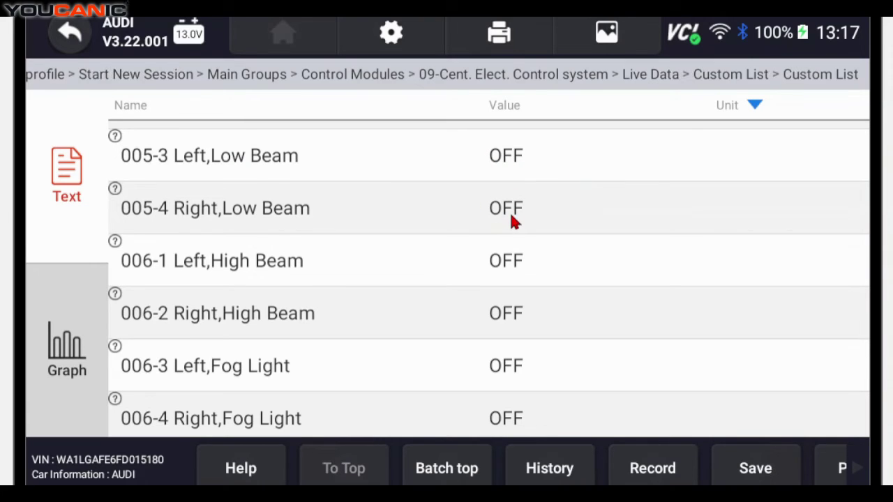
pyautogui.scroll(-8, 510, 213)
pyautogui.scroll(-11, 510, 237)
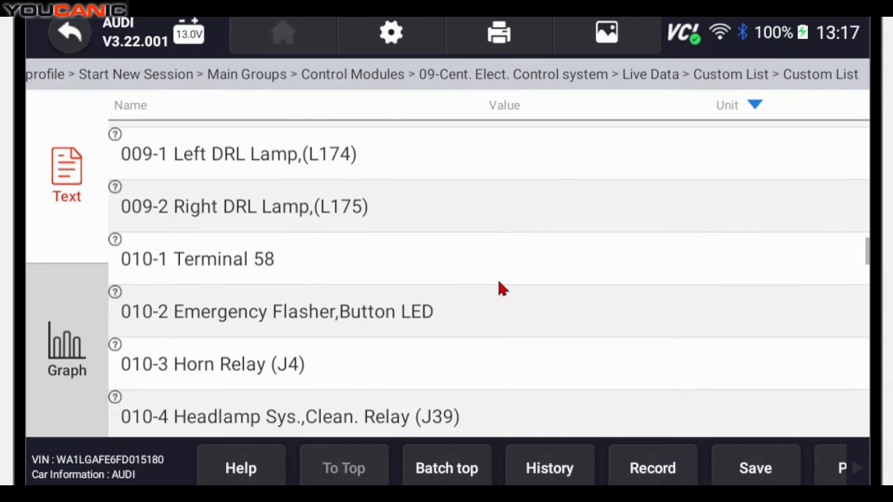
pyautogui.scroll(3, 499, 307)
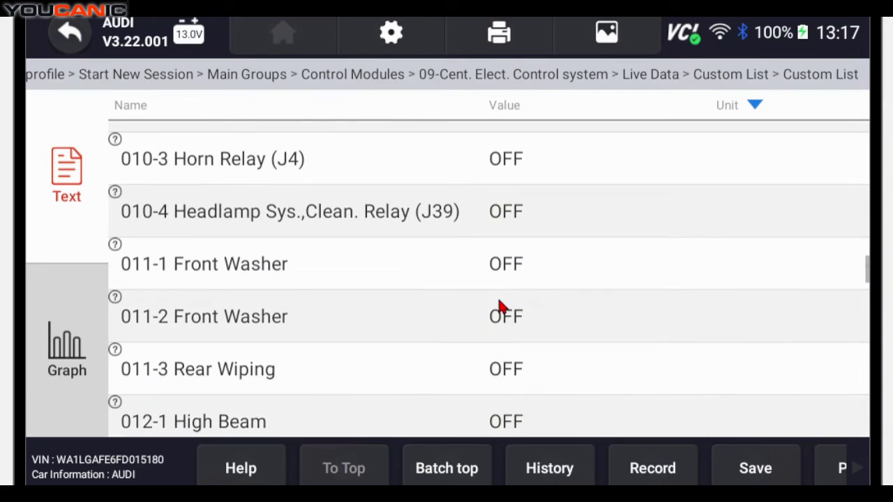
pyautogui.scroll(-4, 498, 307)
pyautogui.scroll(-16, 498, 305)
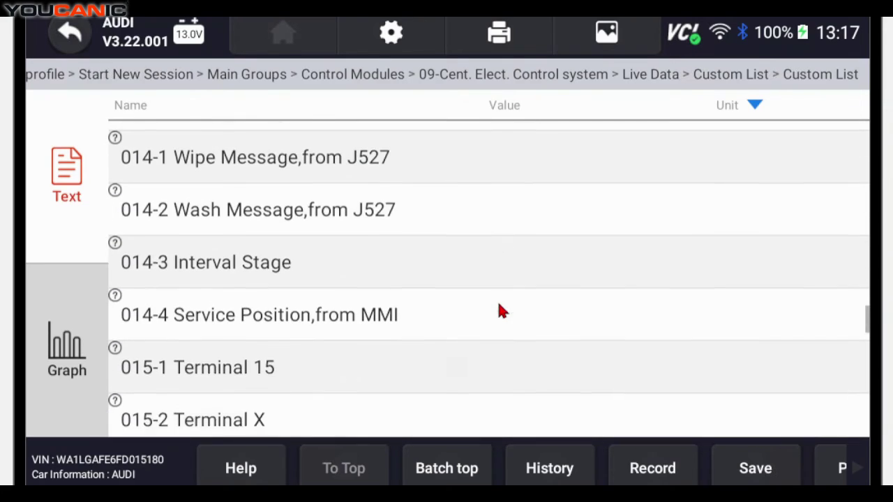
# Run the Footwell lights selective active test from the module's Active Test menu.
pyautogui.click(70, 39)
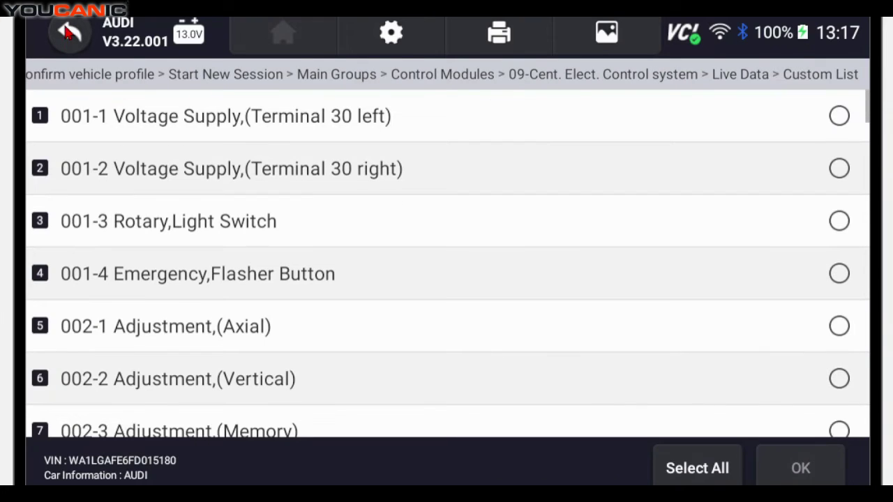
pyautogui.click(70, 33)
pyautogui.click(70, 33)
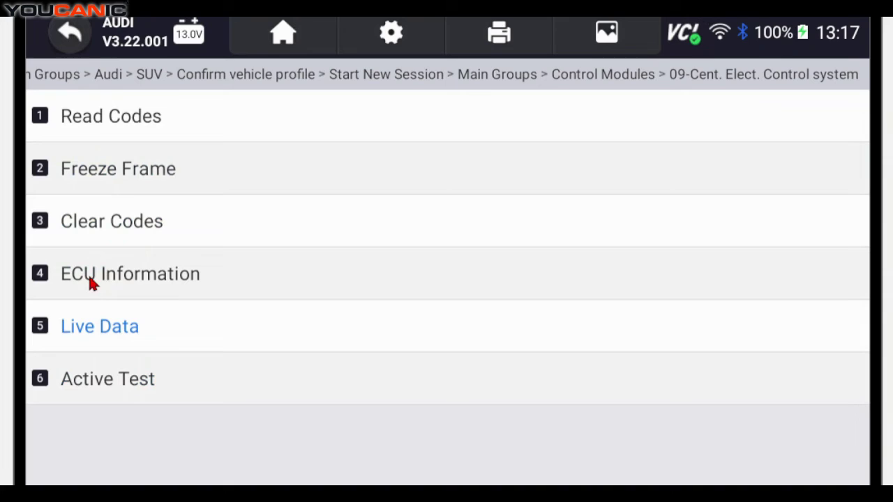
pyautogui.click(108, 384)
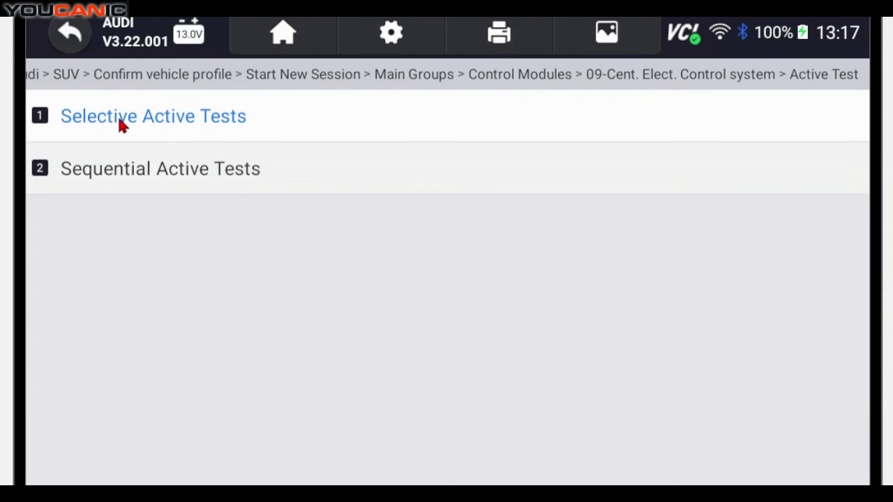
pyautogui.click(204, 119)
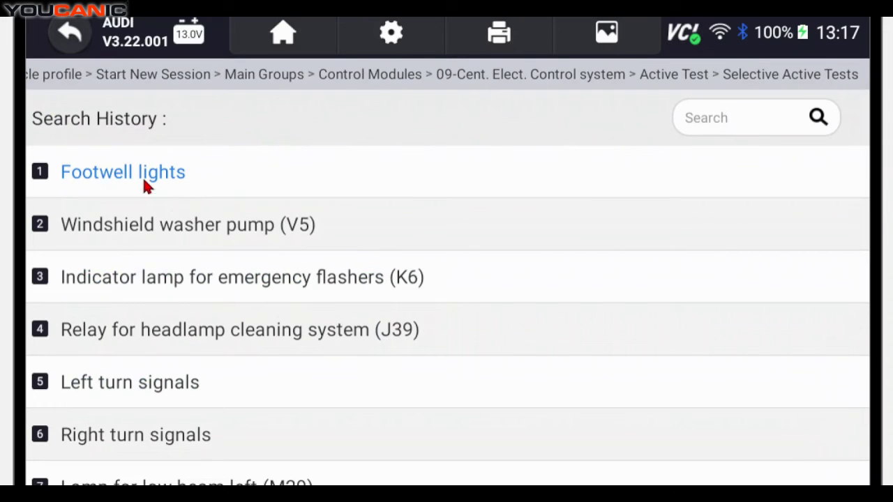
pyautogui.click(171, 174)
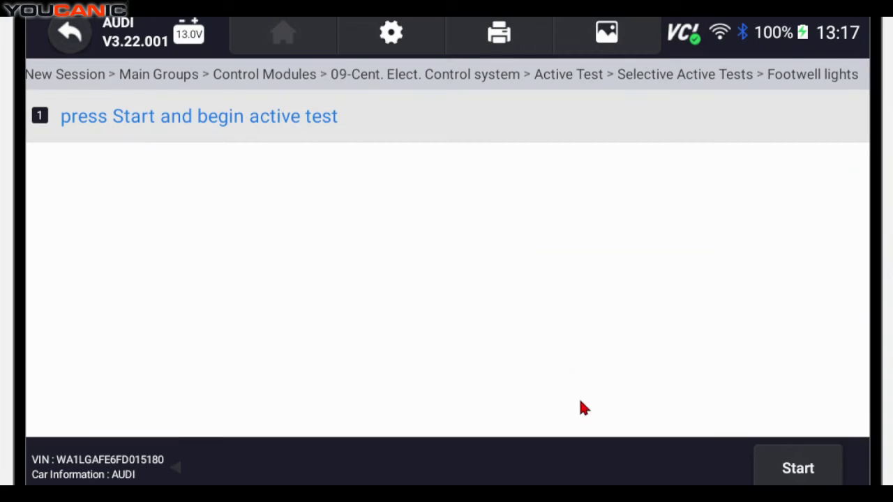
pyautogui.click(787, 479)
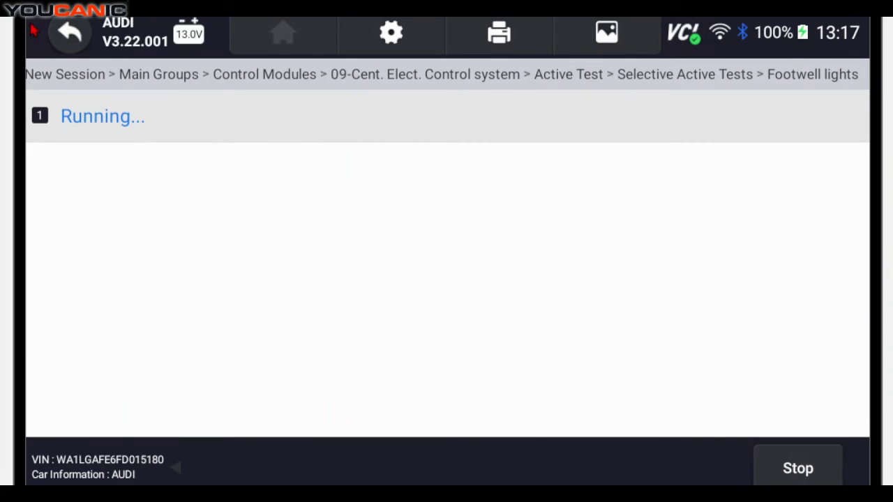
pyautogui.click(70, 31)
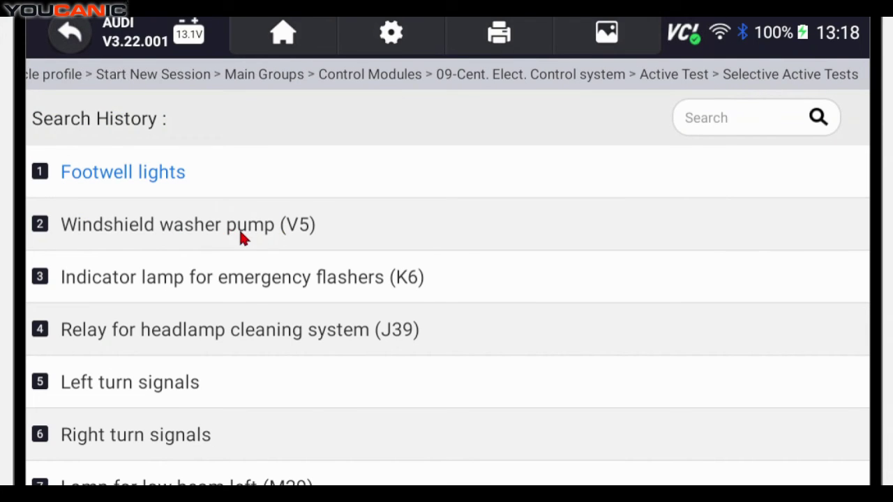
# Start and stop the Relay for horn selective active test.
pyautogui.scroll(-3, 217, 249)
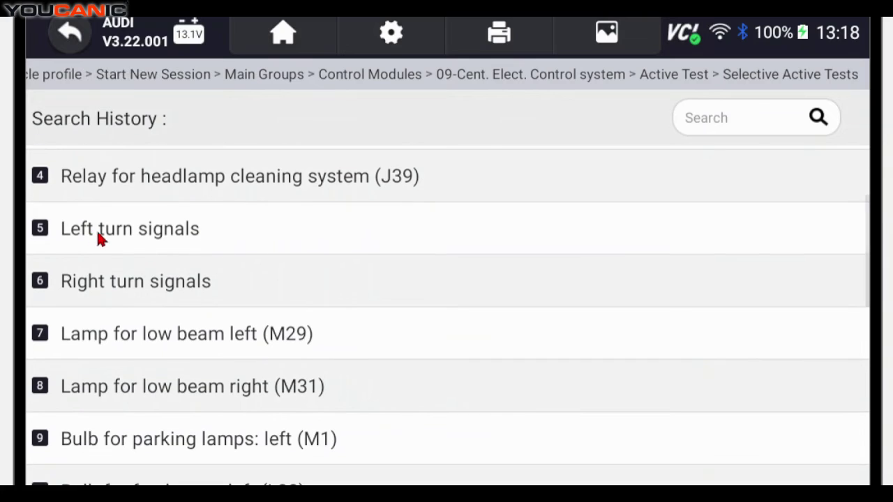
pyautogui.scroll(-3, 224, 256)
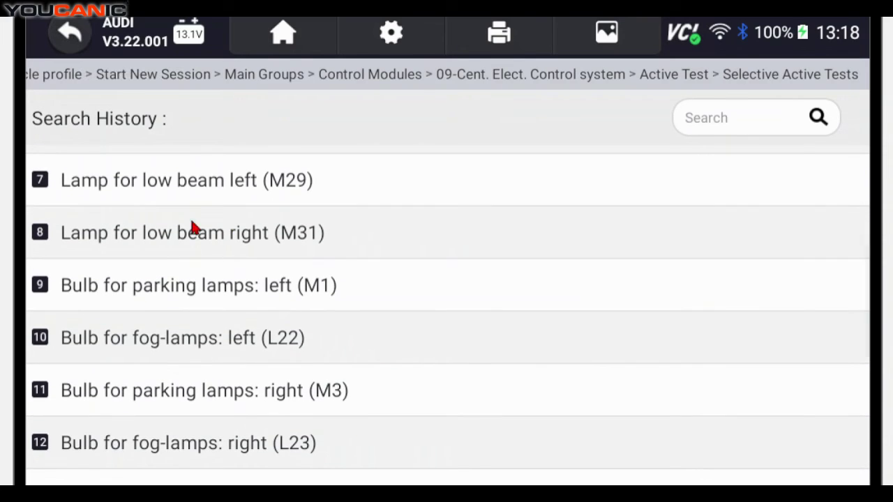
pyautogui.scroll(-3, 299, 230)
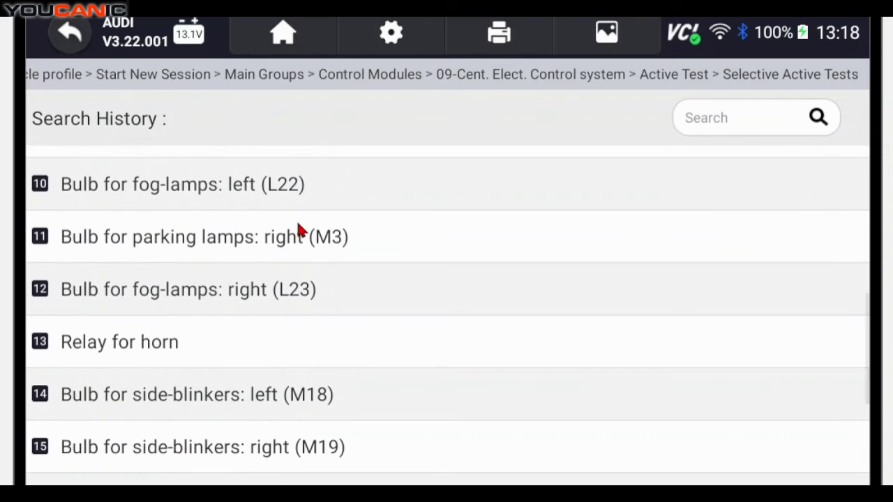
pyautogui.scroll(-3, 279, 227)
pyautogui.click(180, 187)
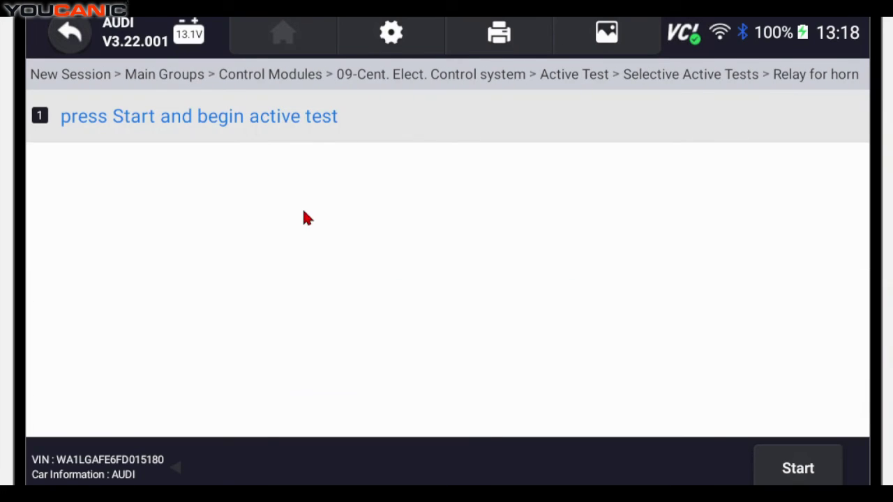
pyautogui.click(783, 468)
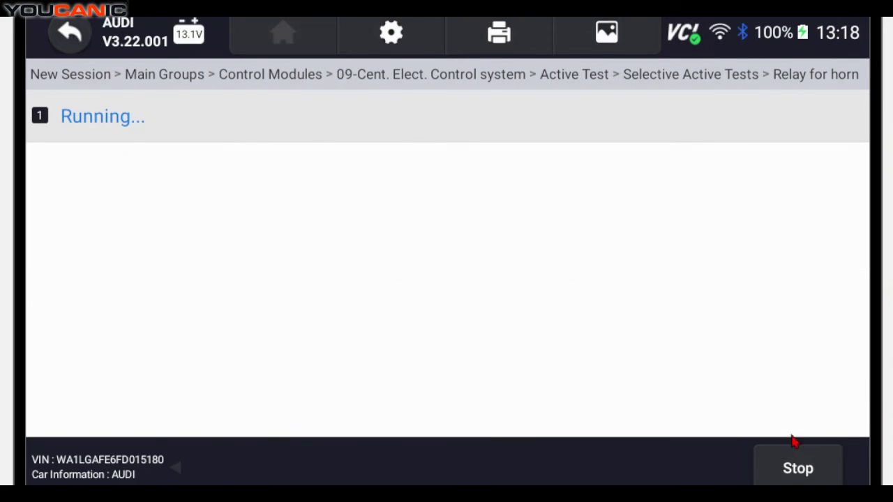
pyautogui.click(786, 475)
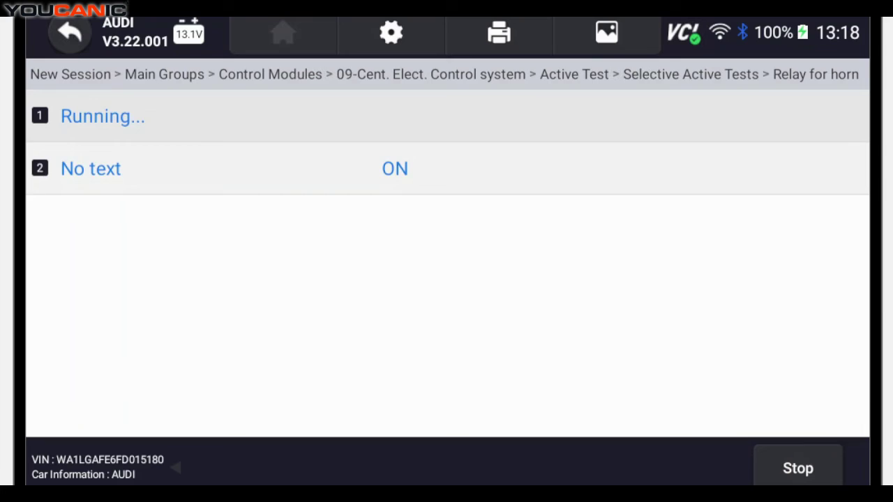
pyautogui.click(73, 35)
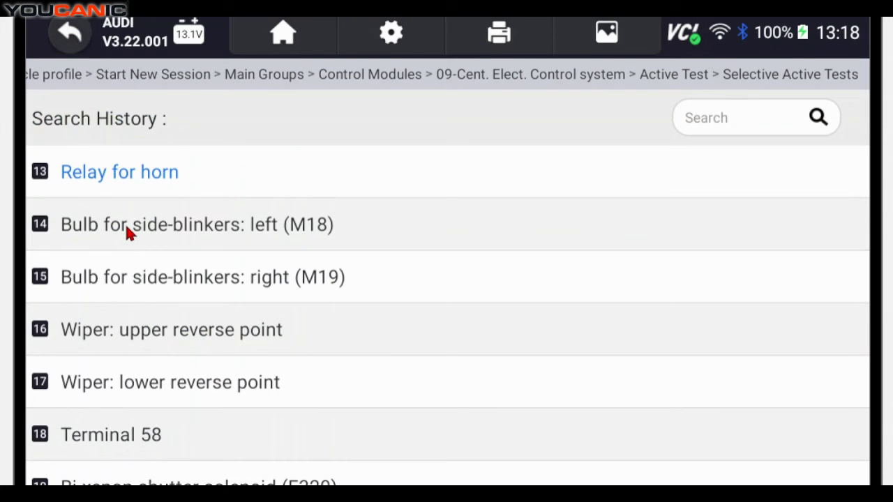
pyautogui.scroll(-2, 126, 233)
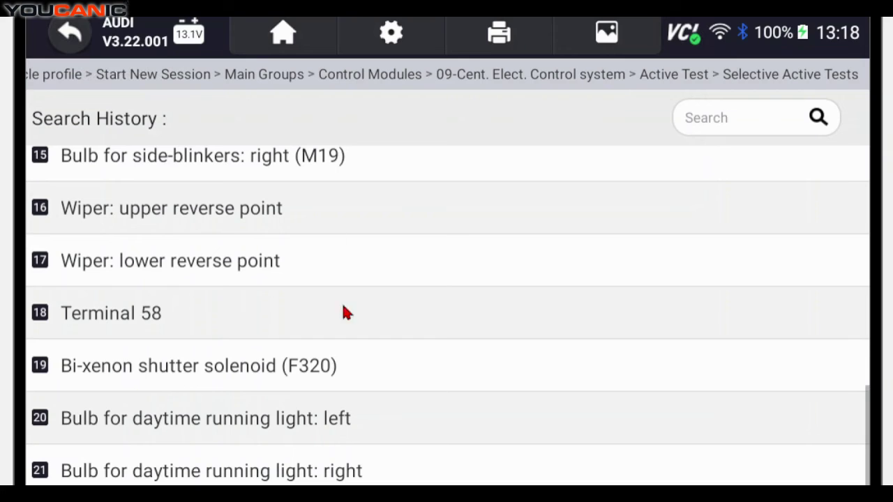
# Back out through the Active Test menu and module functions to the Control Modules list.
pyautogui.click(72, 37)
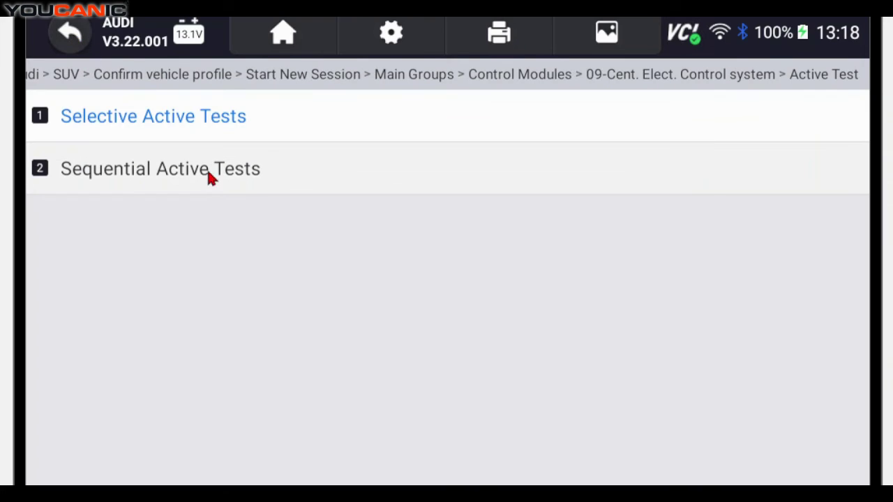
pyautogui.click(74, 38)
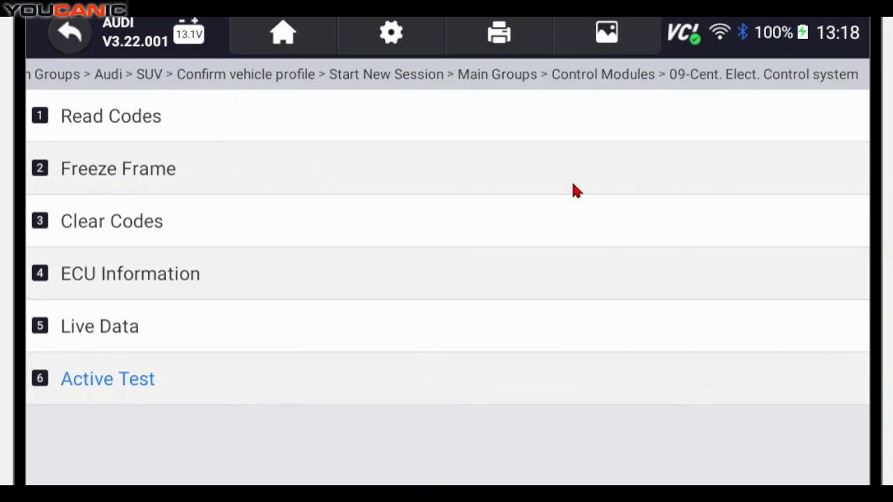
pyautogui.click(84, 40)
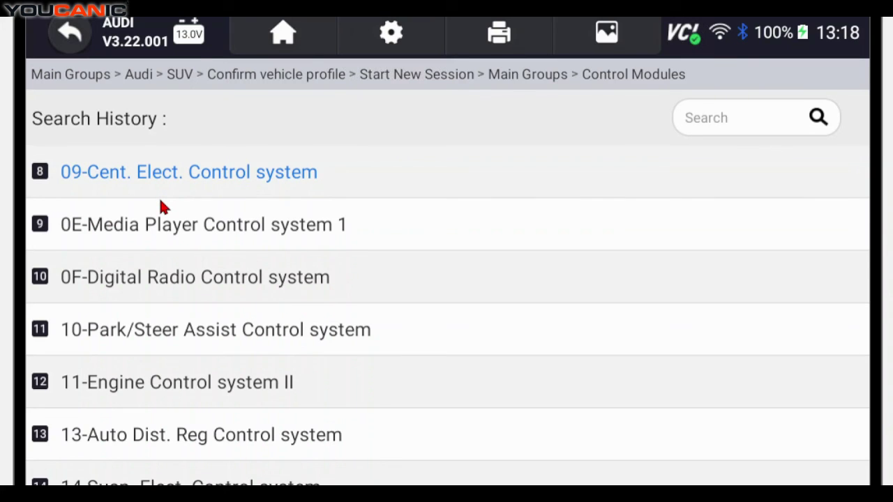
# Run an all-DTC Quick Scan with every control module selected, from 01-Engine onward.
pyautogui.scroll(5, 158, 196)
pyautogui.click(69, 32)
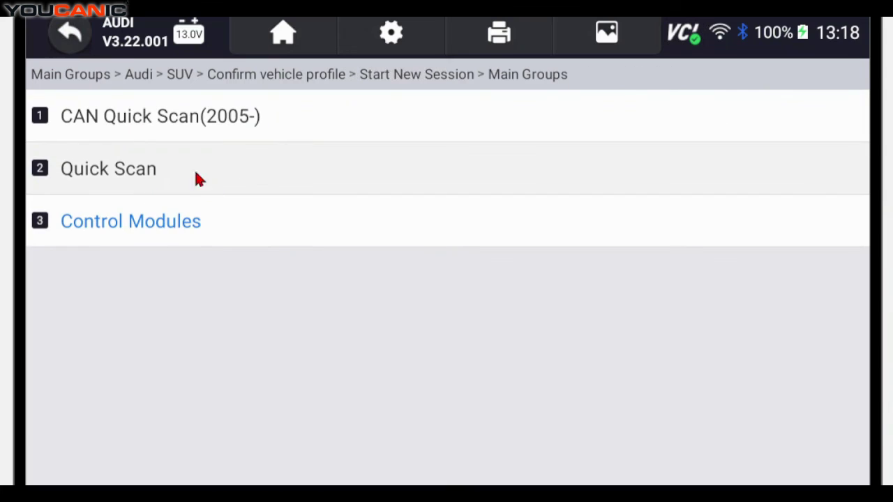
pyautogui.click(91, 173)
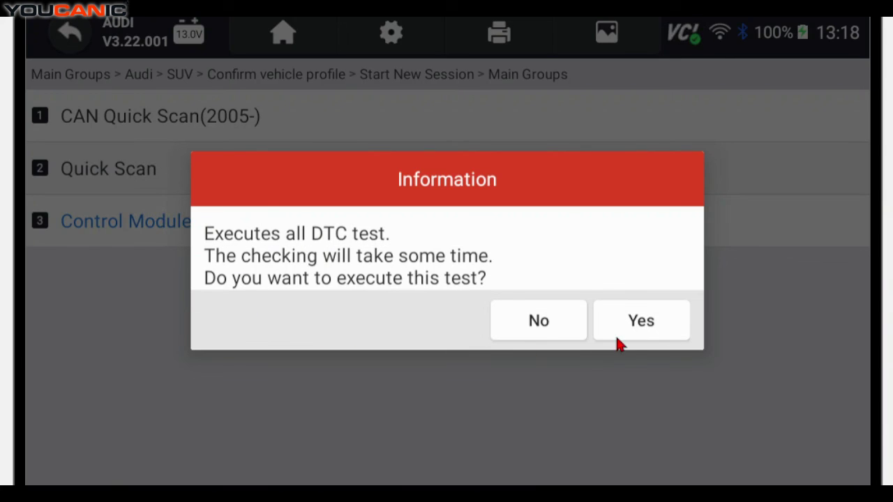
pyautogui.click(654, 330)
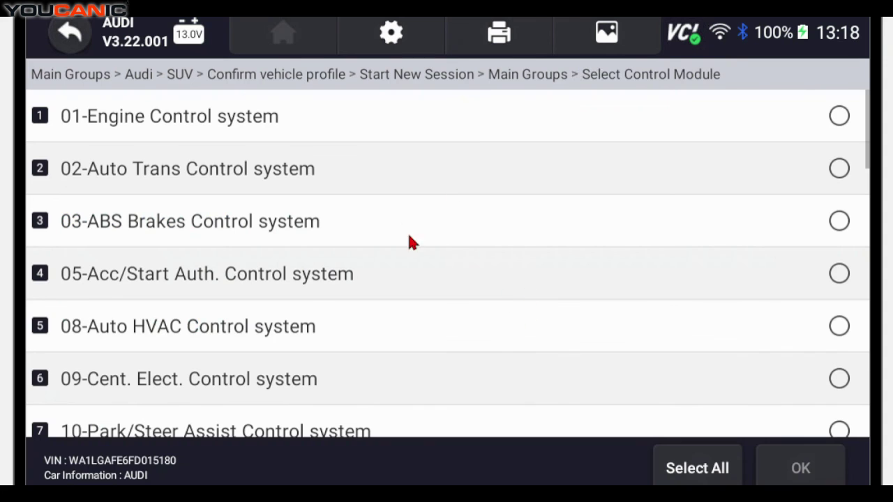
pyautogui.click(685, 454)
pyautogui.click(801, 468)
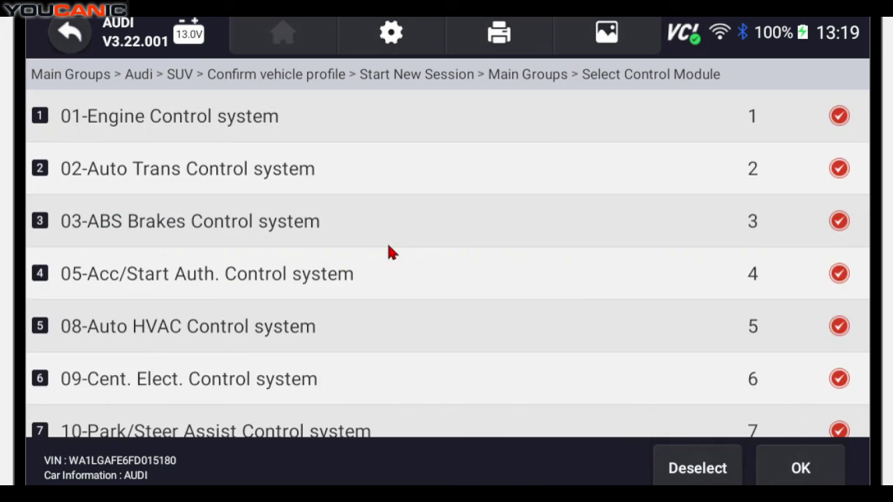